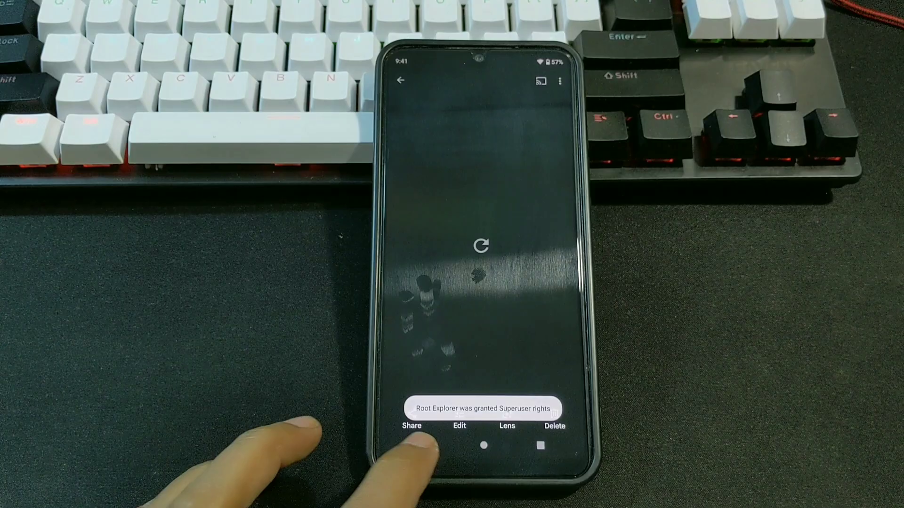
{"action": "left_click", "coordinate": [426, 445]}
{"action": "left_click", "coordinate": [461, 237]}
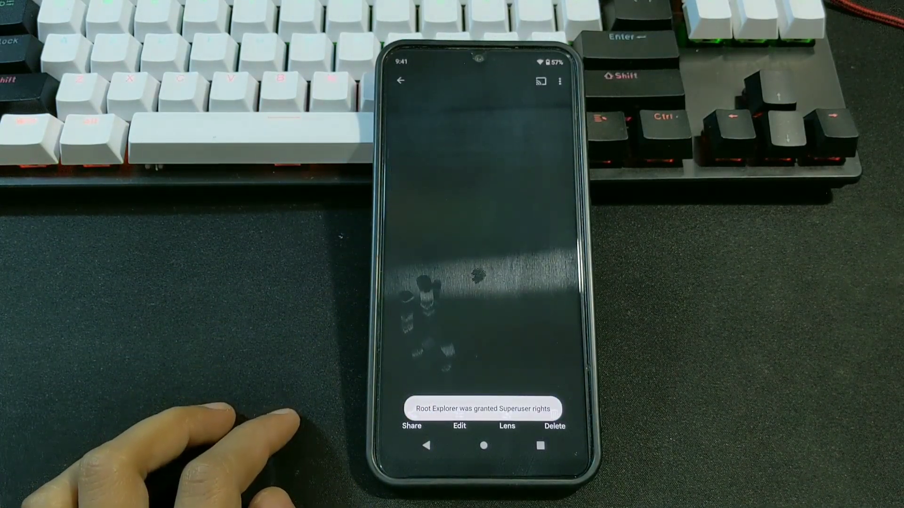
{"action": "left_click", "coordinate": [426, 445]}
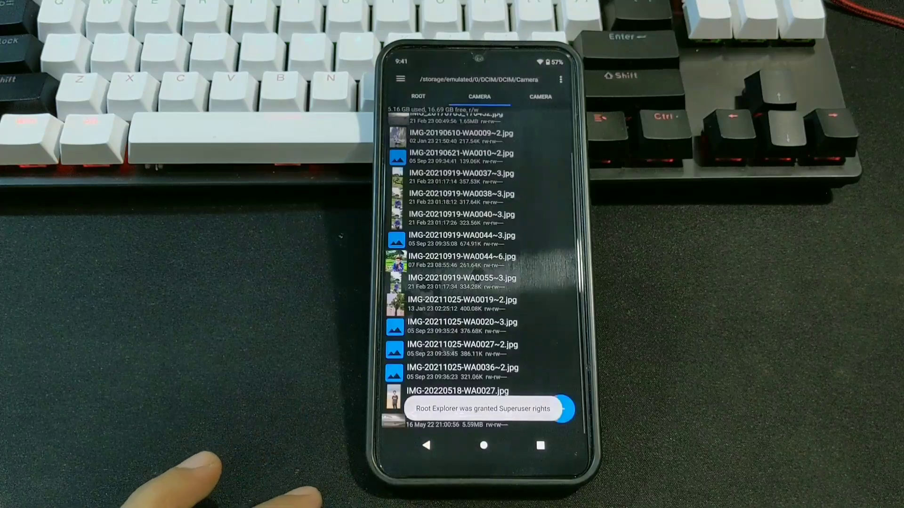
{"action": "left_click", "coordinate": [540, 445]}
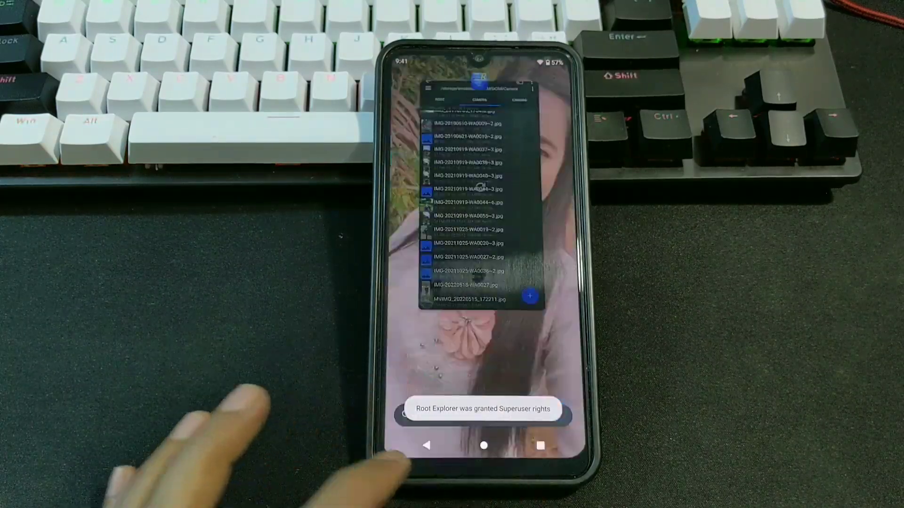
{"action": "left_click_drag", "start_coordinate": [464, 264], "coordinate": [464, 70]}
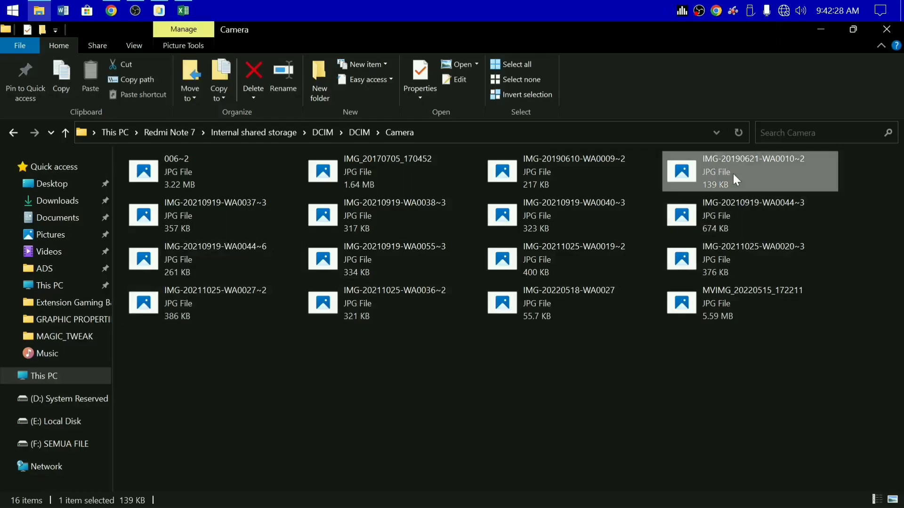
- Open the photo IMG-20190621-WA0010~2 from the Redmi Note 7's Camera folder
{"action": "double_click", "coordinate": [734, 177]}
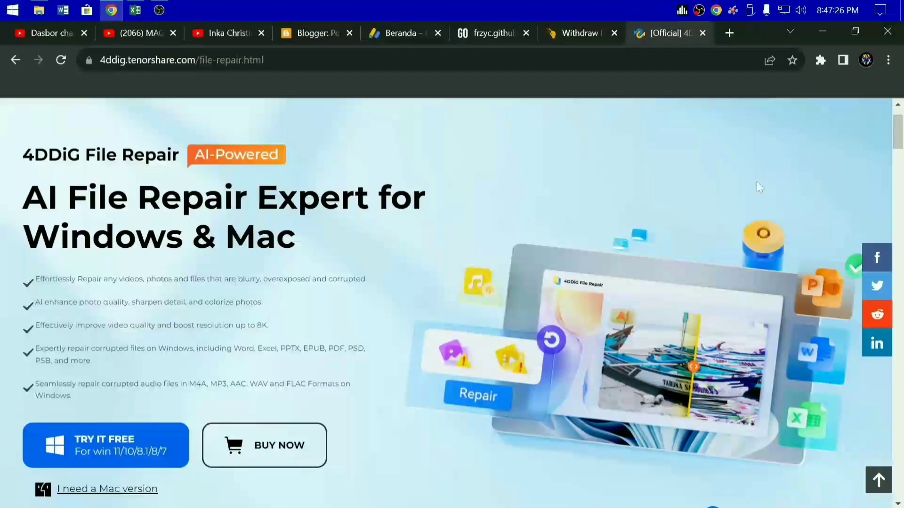
- Download the free Windows version of 4DDiG File Repair from the Tenorshare site and install it
{"action": "left_click", "coordinate": [106, 441]}
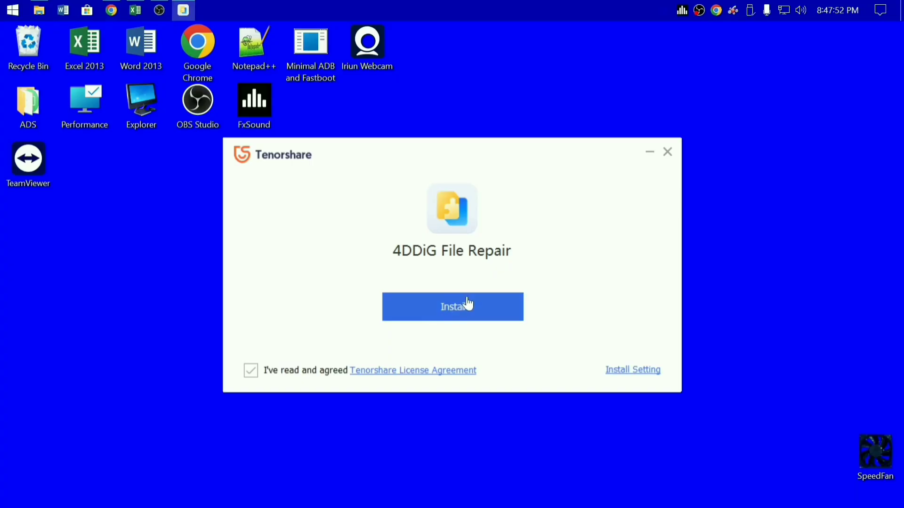
{"action": "left_click", "coordinate": [468, 304]}
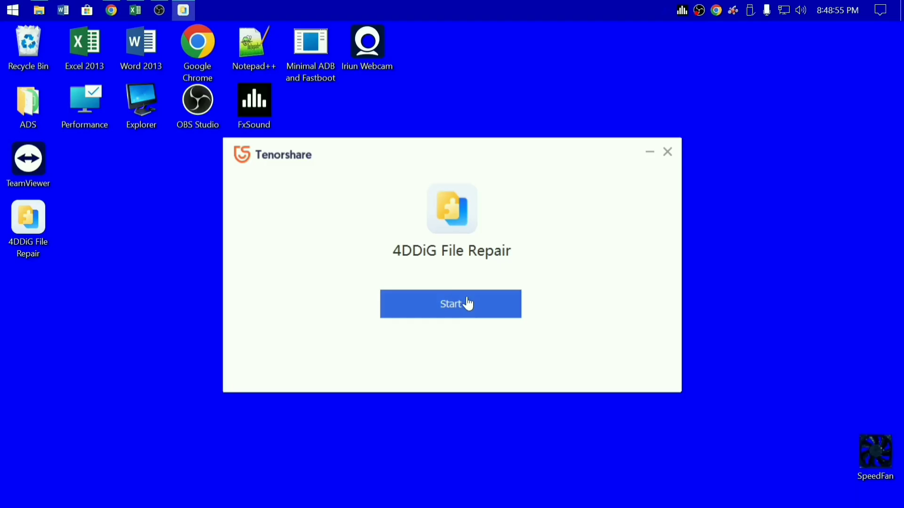
{"action": "left_click", "coordinate": [469, 305]}
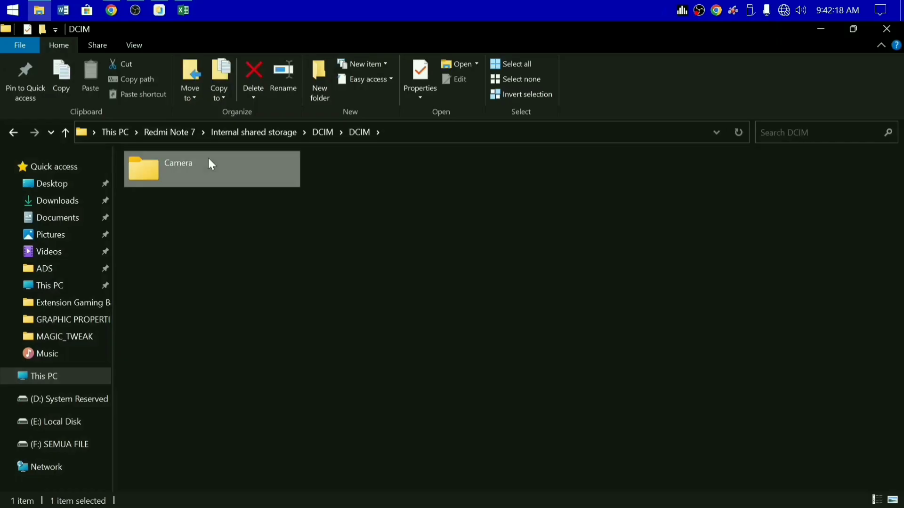
- Browse the Redmi Note 7's DCIM Camera folder and check whether IMG-20190621-WA0010~2 opens in the photo viewer
{"action": "double_click", "coordinate": [208, 162]}
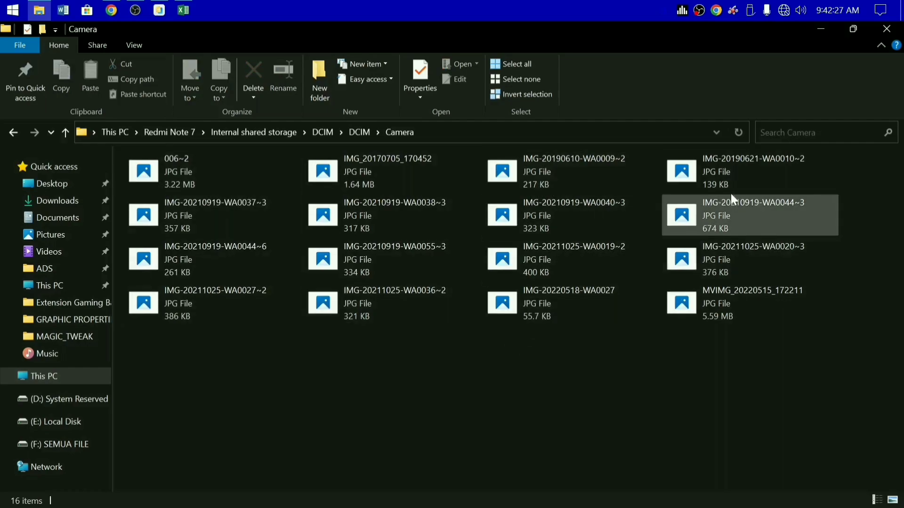
{"action": "double_click", "coordinate": [733, 174]}
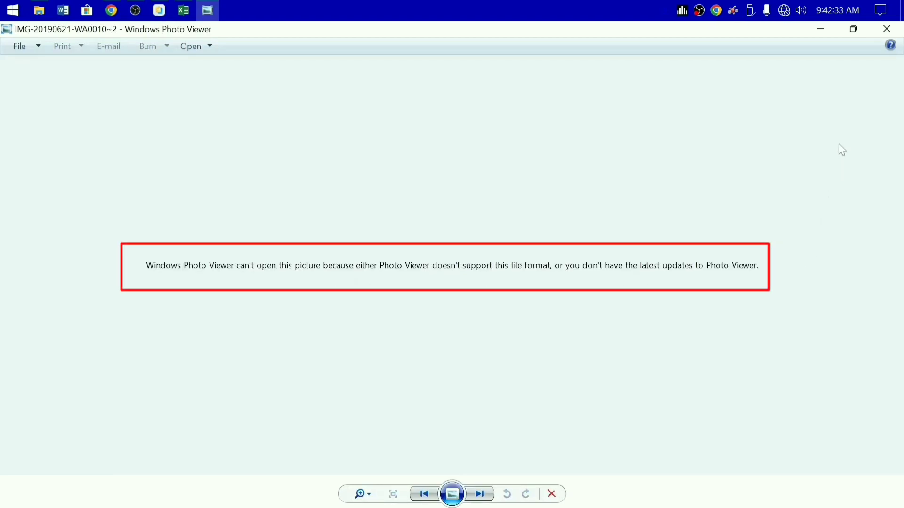
{"action": "left_click", "coordinate": [887, 28]}
{"action": "key", "text": "Left"}
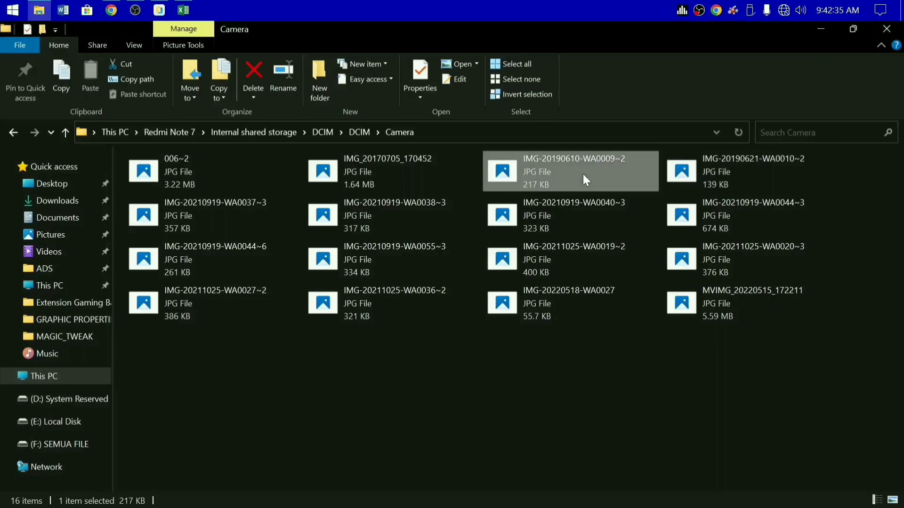
{"action": "key", "text": "Down"}
{"action": "left_click", "coordinate": [457, 447]}
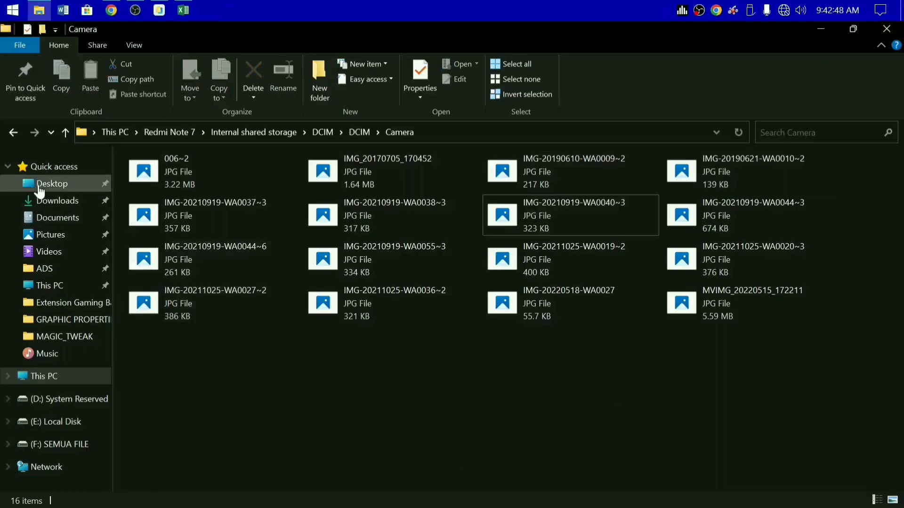
{"action": "left_click", "coordinate": [13, 132]}
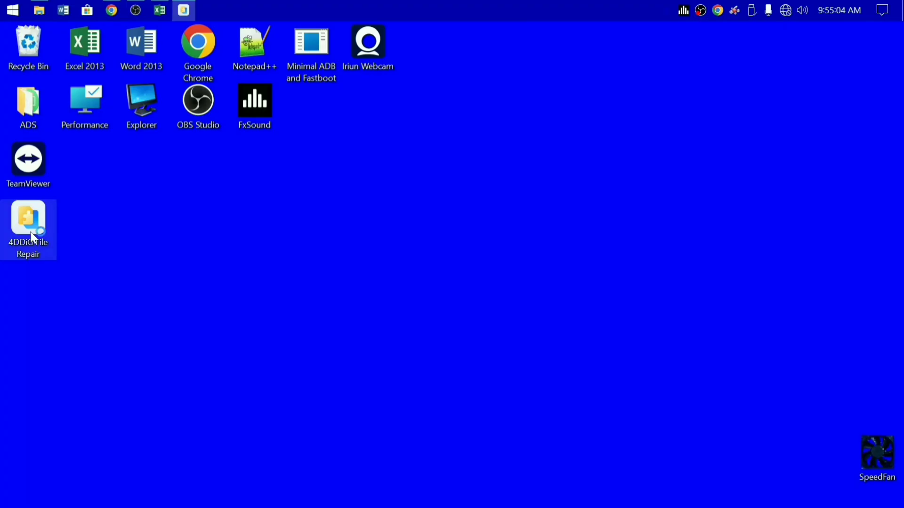
- Launch 4DDiG File Repair and start the Fix Photo Errors function under Photo Repair
{"action": "double_click", "coordinate": [29, 226]}
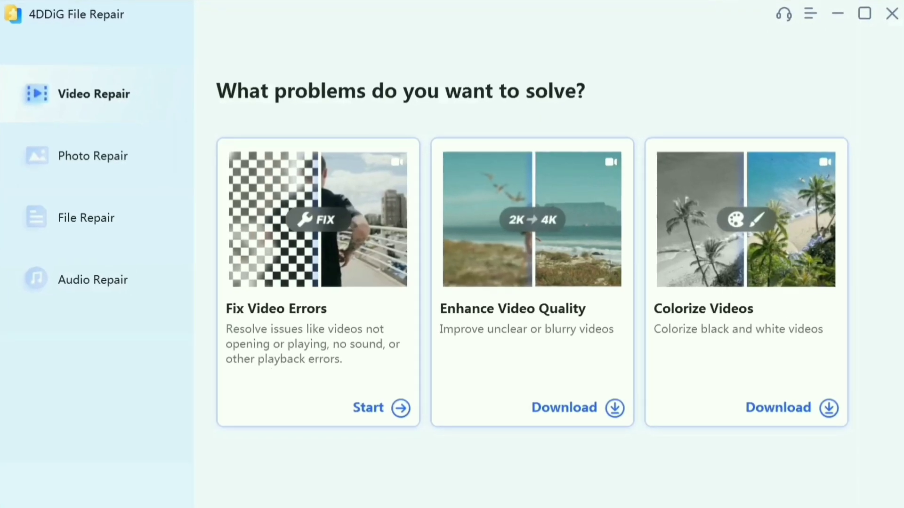
{"action": "left_click", "coordinate": [87, 181]}
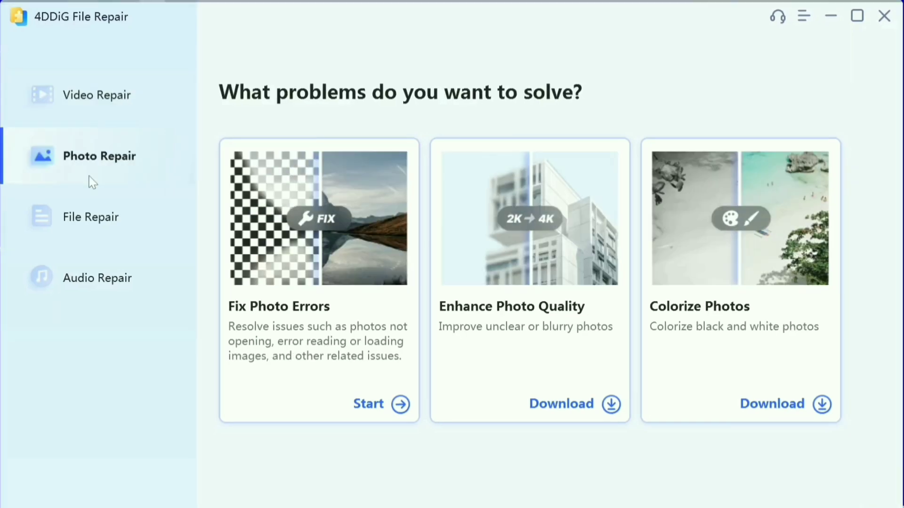
{"action": "left_click", "coordinate": [381, 409]}
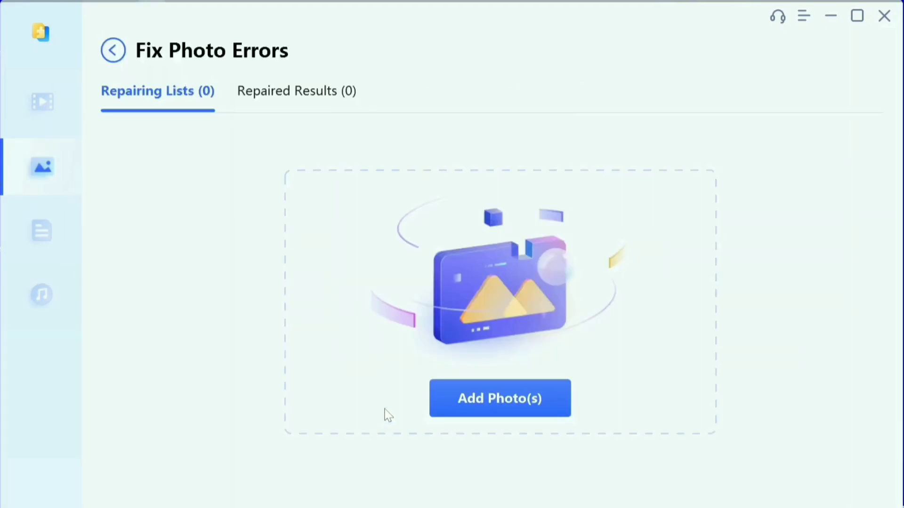
- Add five corrupted photos from Videos\Camera: IMG-20190621-WA0010~2, IMG-20210919-WA0044~3, IMG-20211025-WA0020~3, IMG-20211025-WA0027~2 and IMG-20211025-WA0036~2
{"action": "left_click", "coordinate": [498, 398]}
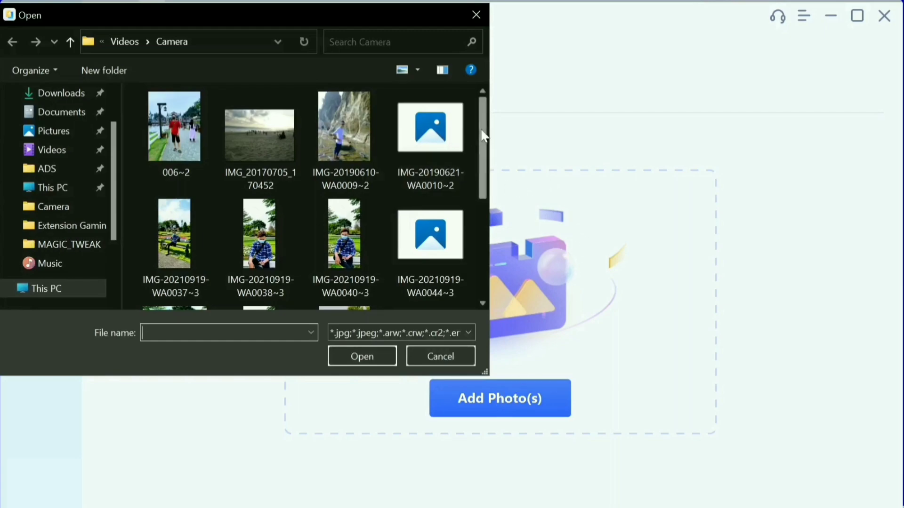
{"action": "left_click_drag", "start_coordinate": [484, 136], "coordinate": [504, 135]}
{"action": "left_click", "coordinate": [427, 136]}
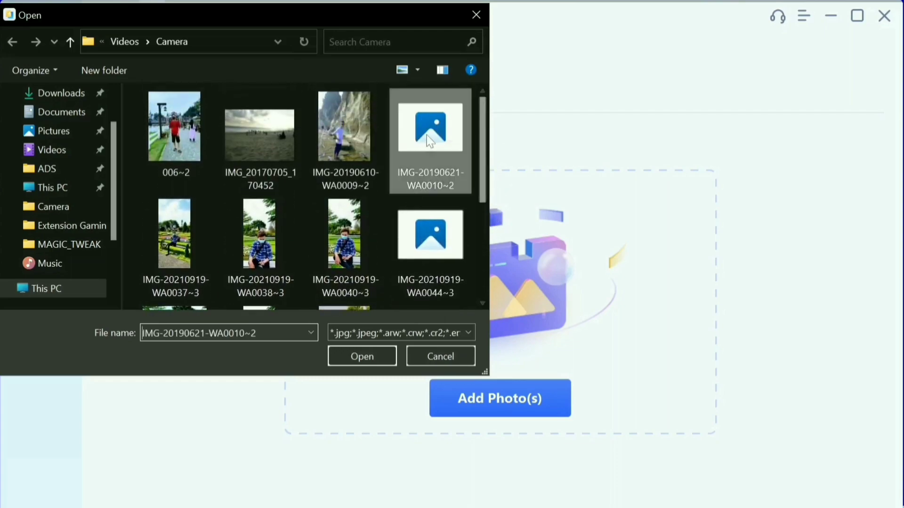
{"action": "left_click", "coordinate": [429, 239], "text": "ctrl"}
{"action": "left_click_drag", "start_coordinate": [486, 145], "coordinate": [485, 243]}
{"action": "left_click", "coordinate": [408, 181], "text": "ctrl"}
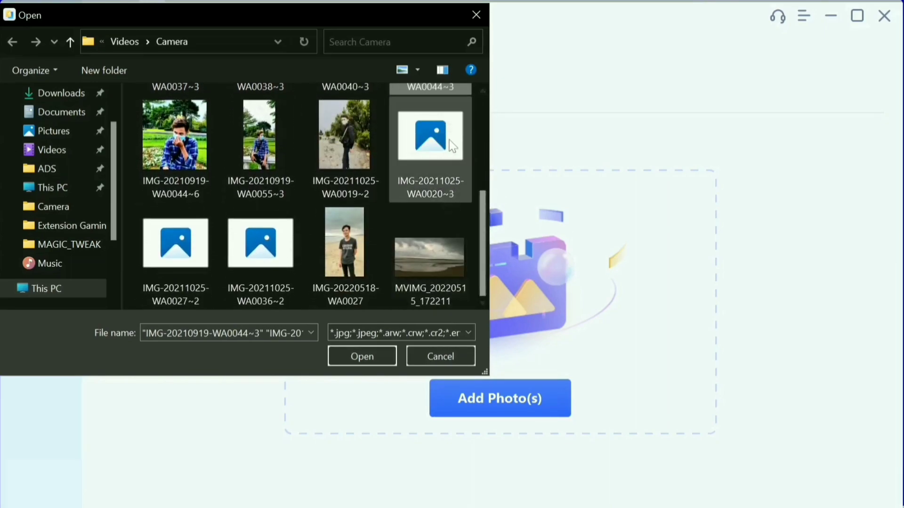
{"action": "left_click", "coordinate": [193, 243], "text": "ctrl"}
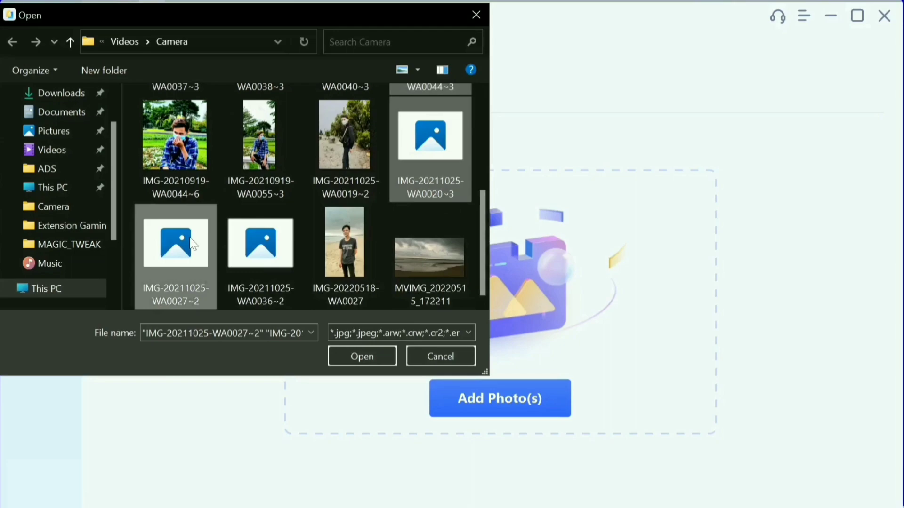
{"action": "left_click", "coordinate": [262, 252], "text": "ctrl"}
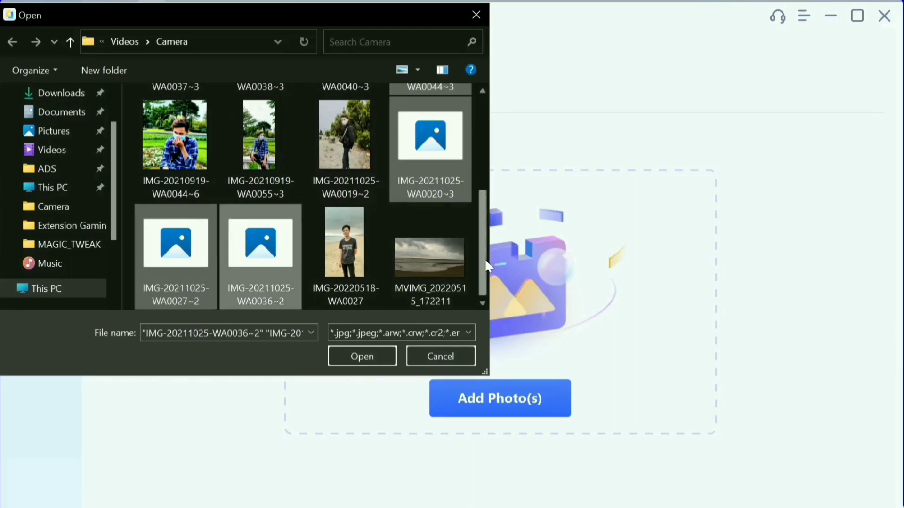
{"action": "mouse_move", "coordinate": [485, 258]}
{"action": "left_mouse_down"}
{"action": "mouse_move", "coordinate": [510, 157]}
{"action": "mouse_move", "coordinate": [507, 242]}
{"action": "mouse_move", "coordinate": [492, 252]}
{"action": "left_mouse_up"}
{"action": "left_click", "coordinate": [372, 355]}
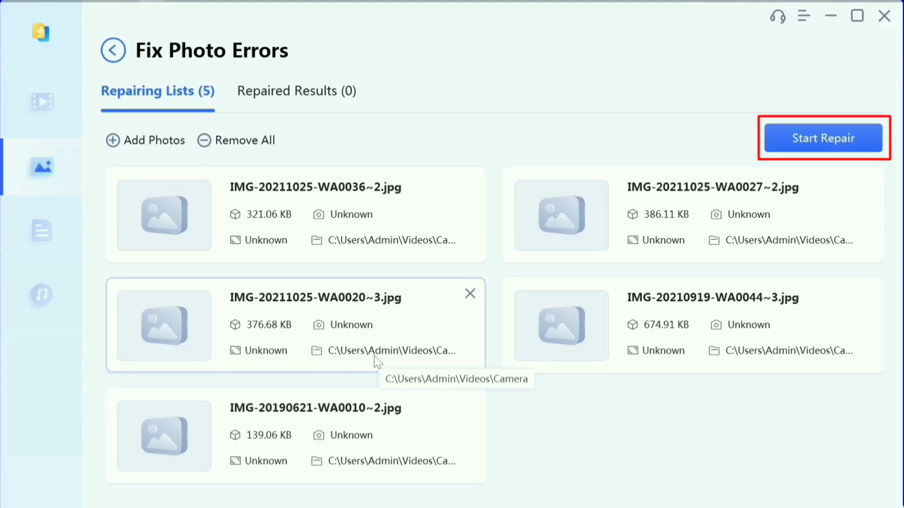
- Repair all the listed photos and review the list of repaired results
{"action": "left_click", "coordinate": [824, 135]}
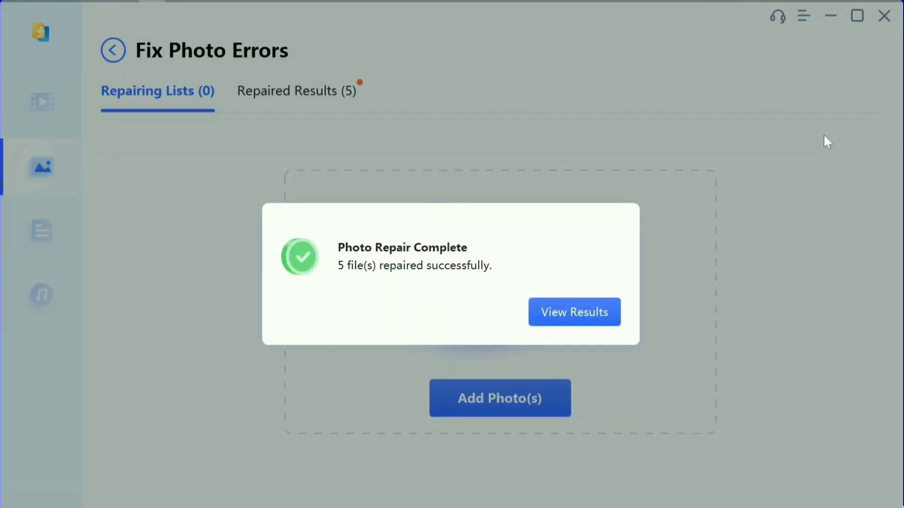
{"action": "left_click", "coordinate": [569, 317]}
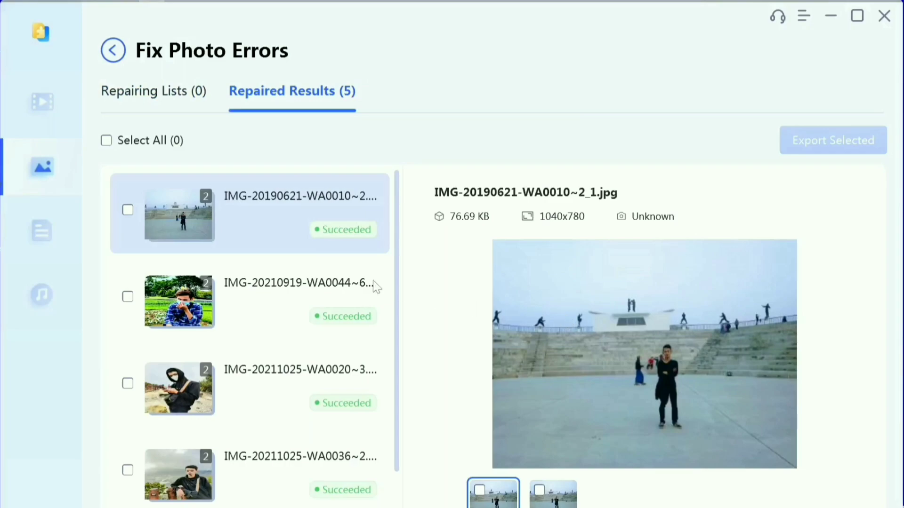
{"action": "scroll", "coordinate": [385, 273], "scroll_direction": "down", "scroll_amount": 2}
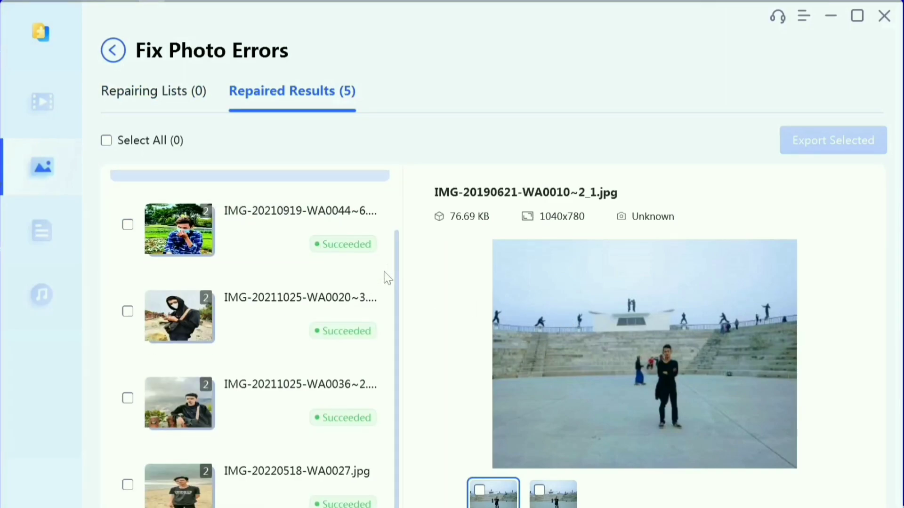
{"action": "scroll", "coordinate": [317, 363], "scroll_direction": "up", "scroll_amount": 2}
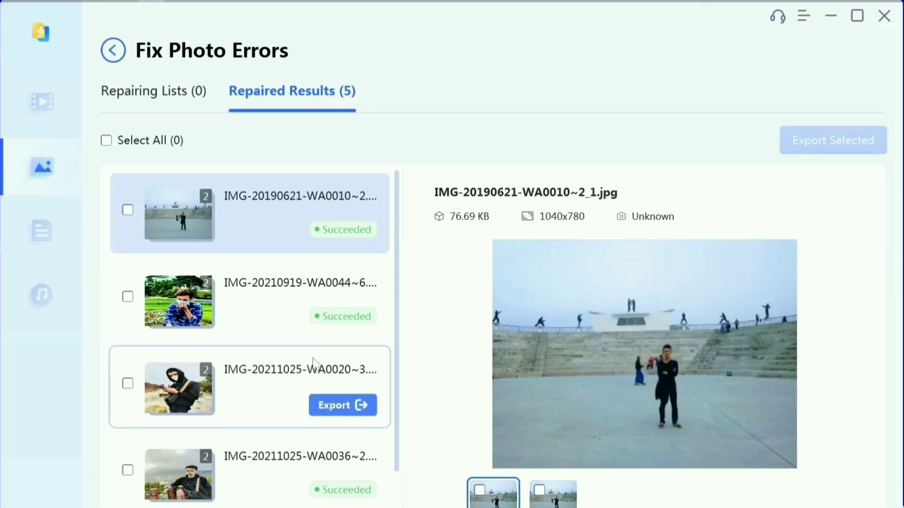
- Select only the first repaired version of each photo in the results, leaving the second versions unticked
{"action": "left_click", "coordinate": [106, 144]}
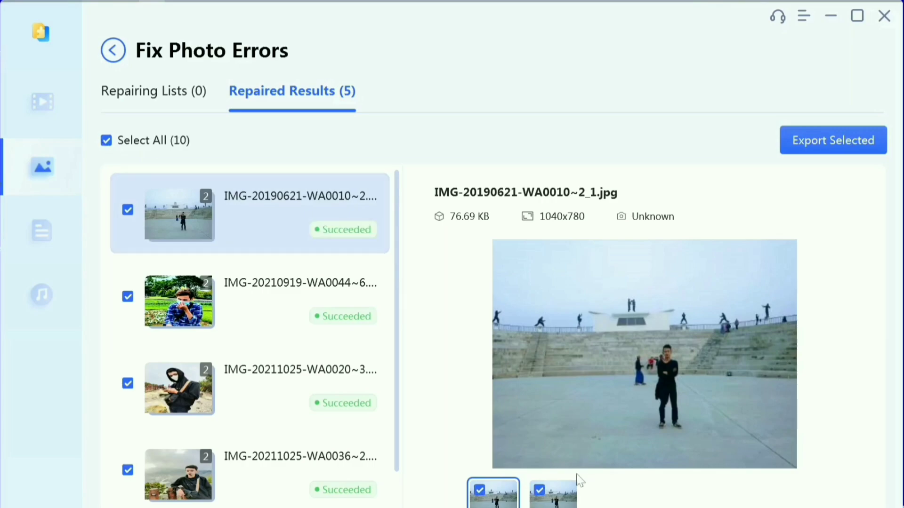
{"action": "left_click", "coordinate": [540, 491]}
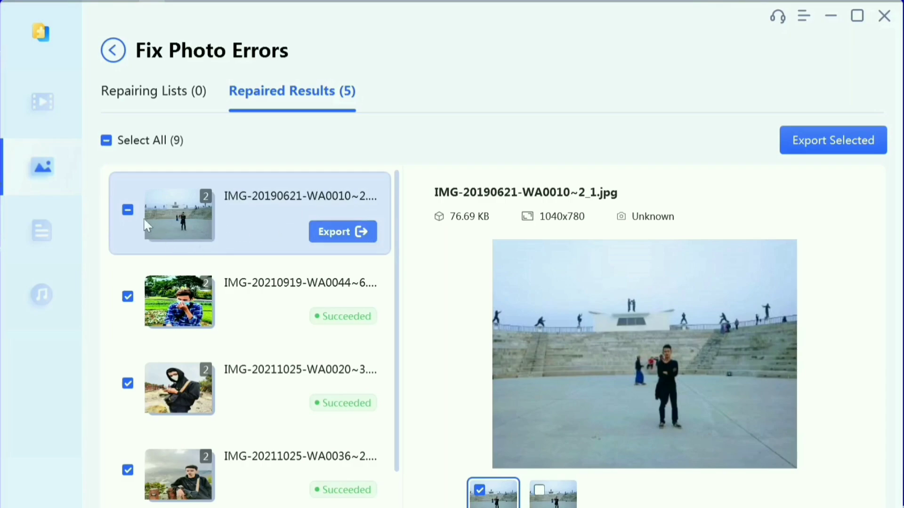
{"action": "left_click", "coordinate": [124, 295]}
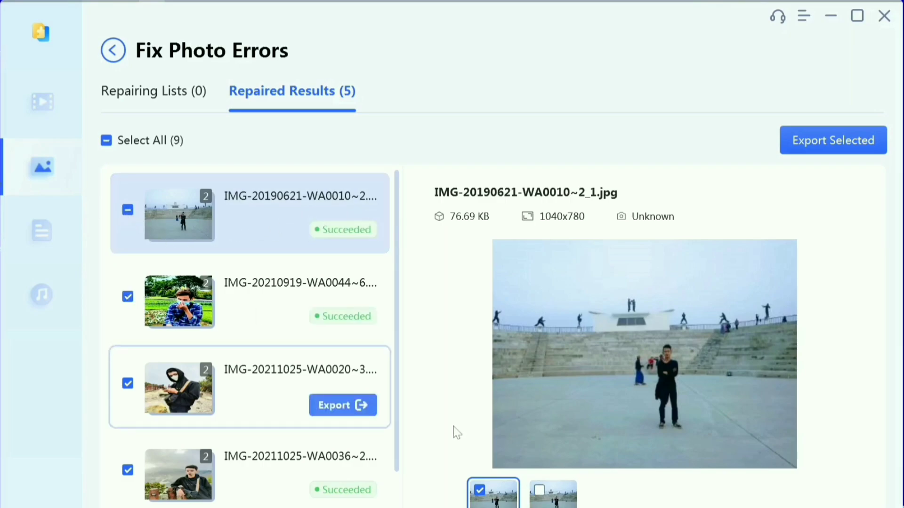
{"action": "left_click", "coordinate": [271, 314]}
{"action": "key", "text": "ctrl+a"}
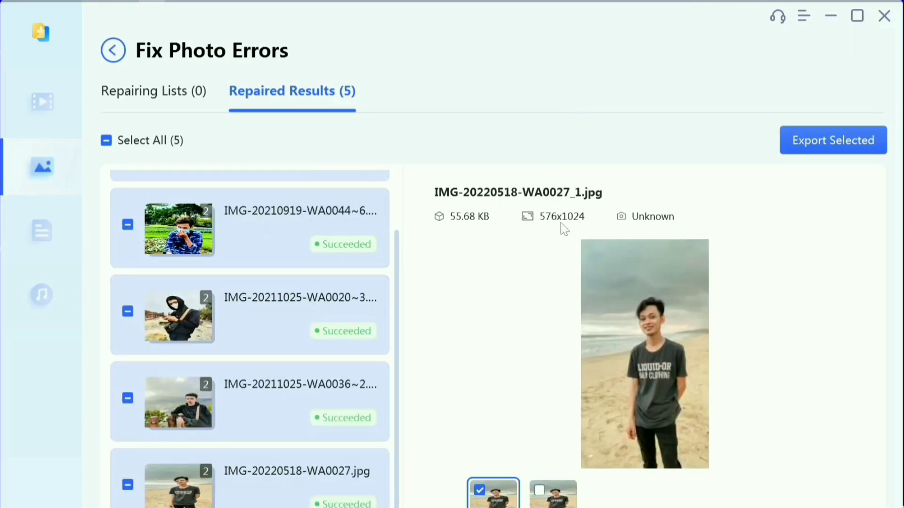
- Export the selected repaired photos to the Camera folder under Videos and view the original IMG-20190621-WA0010~2 beside its repaired copy
{"action": "left_click", "coordinate": [842, 145]}
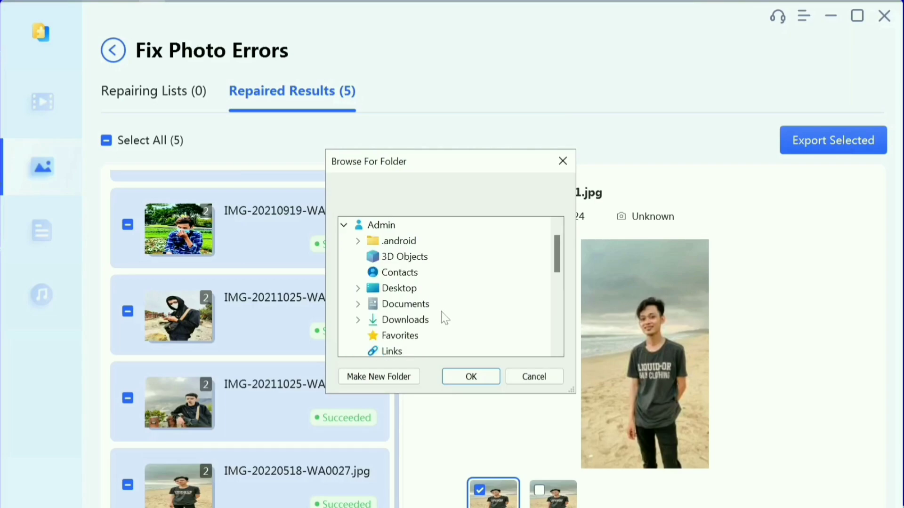
{"action": "scroll", "coordinate": [400, 287], "scroll_direction": "down", "scroll_amount": 5}
{"action": "left_click", "coordinate": [409, 257]}
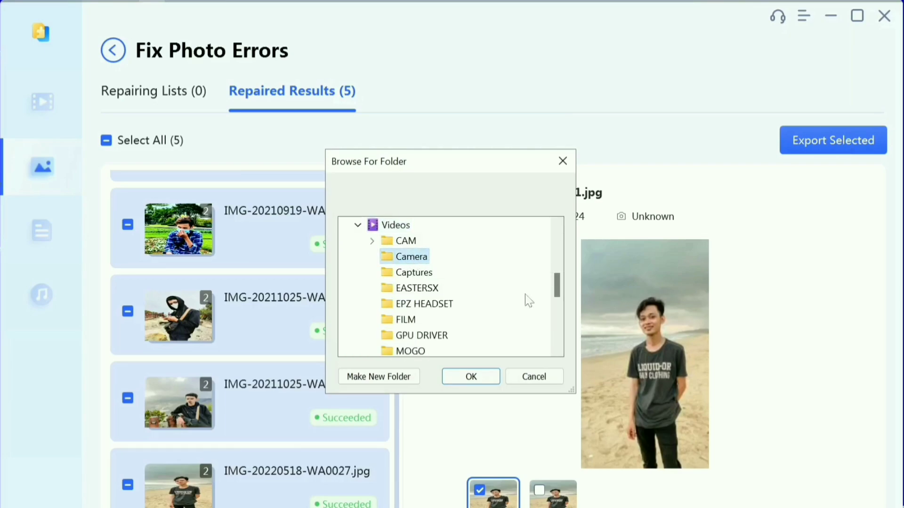
{"action": "left_click", "coordinate": [471, 377]}
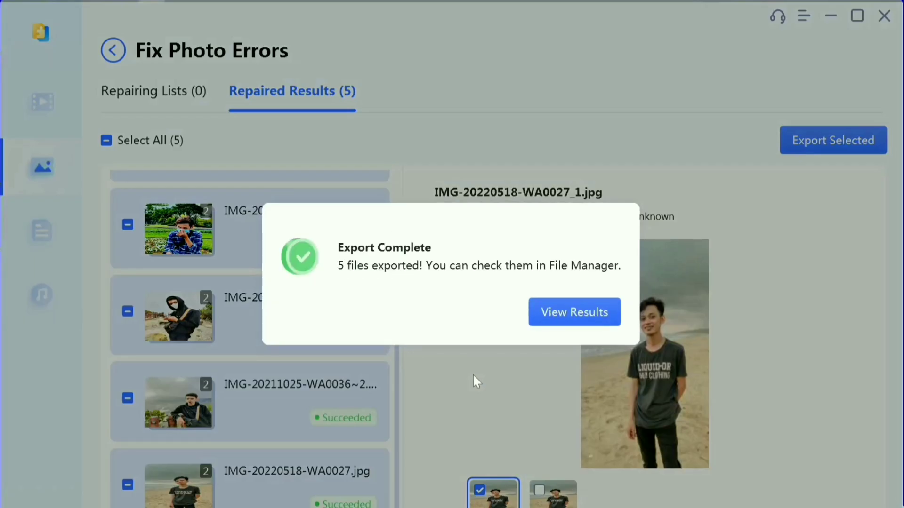
{"action": "left_click", "coordinate": [565, 319]}
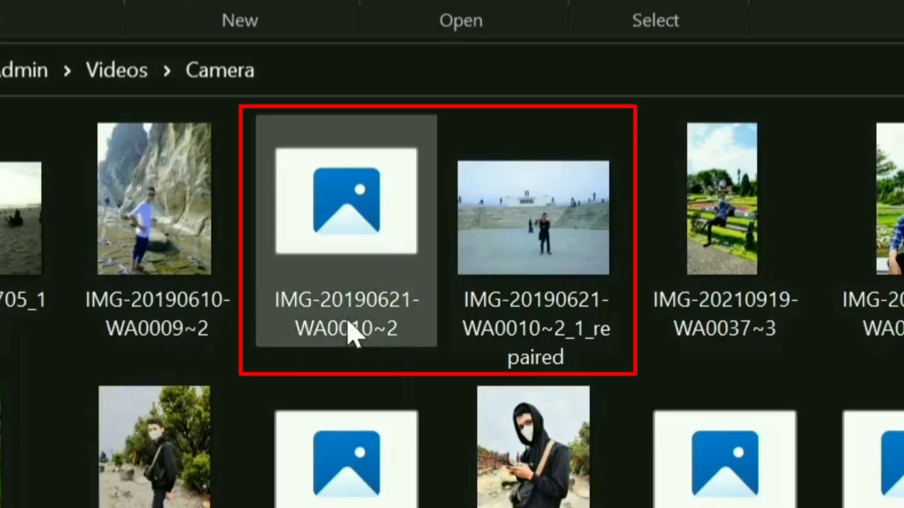
{"action": "left_click", "coordinate": [351, 332]}
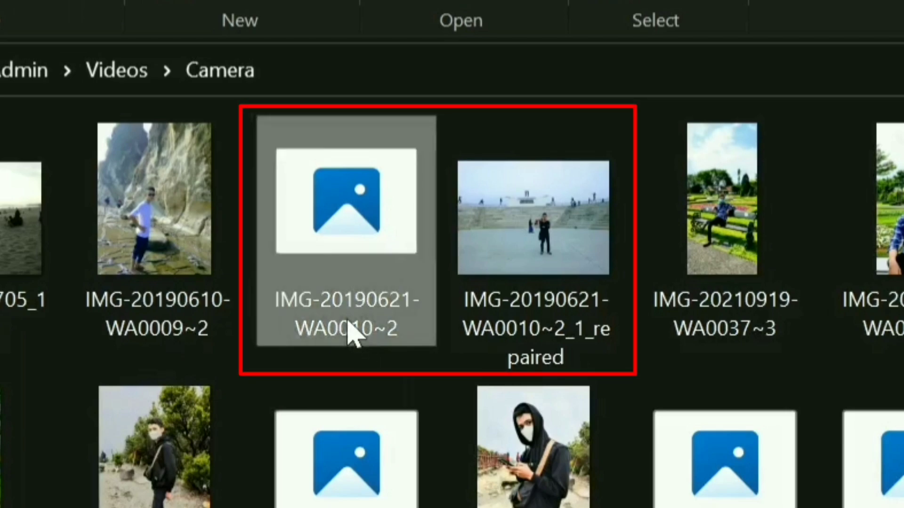
- Compare the original IMG-20190621-WA0010~2 with its repaired copy in the Camera folder
{"action": "left_click", "coordinate": [563, 302]}
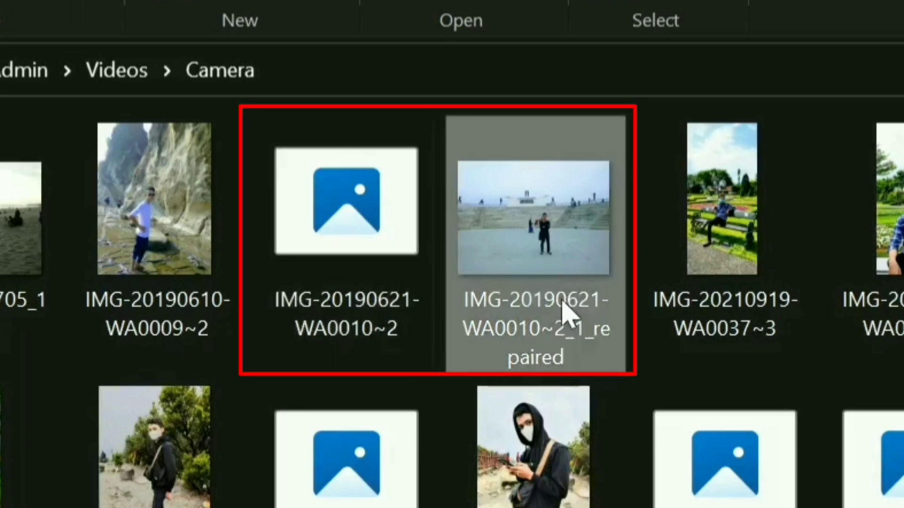
{"action": "left_click", "coordinate": [302, 325], "text": "ctrl"}
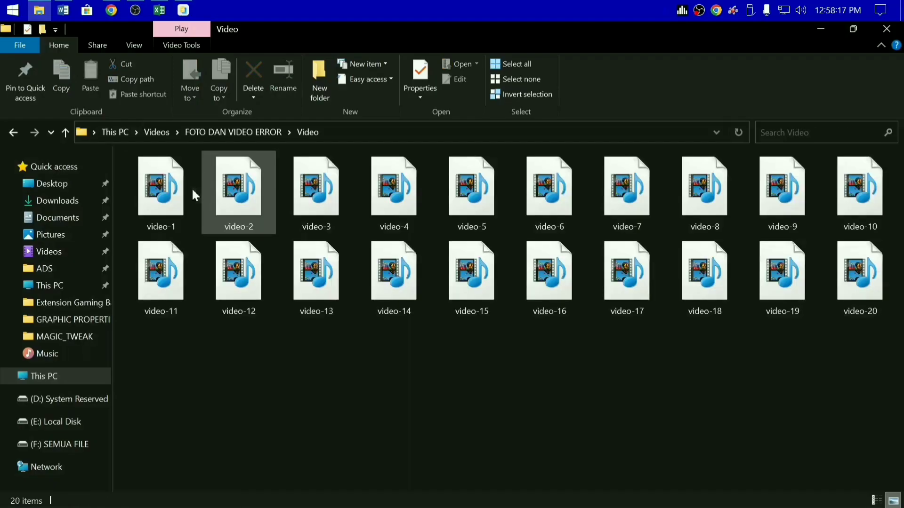
- Try to play video-1 from the Videos\FOTO DAN VIDEO ERROR\Video folder
{"action": "double_click", "coordinate": [182, 191]}
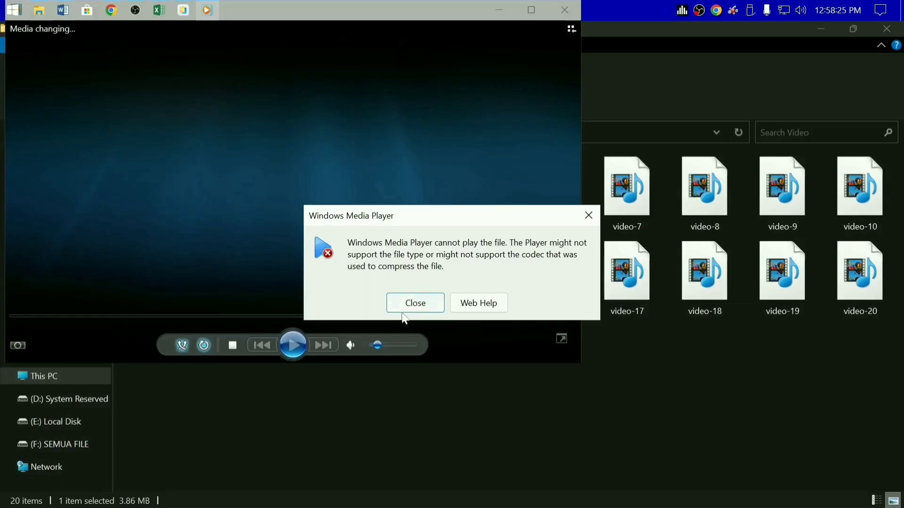
{"action": "left_click", "coordinate": [372, 342]}
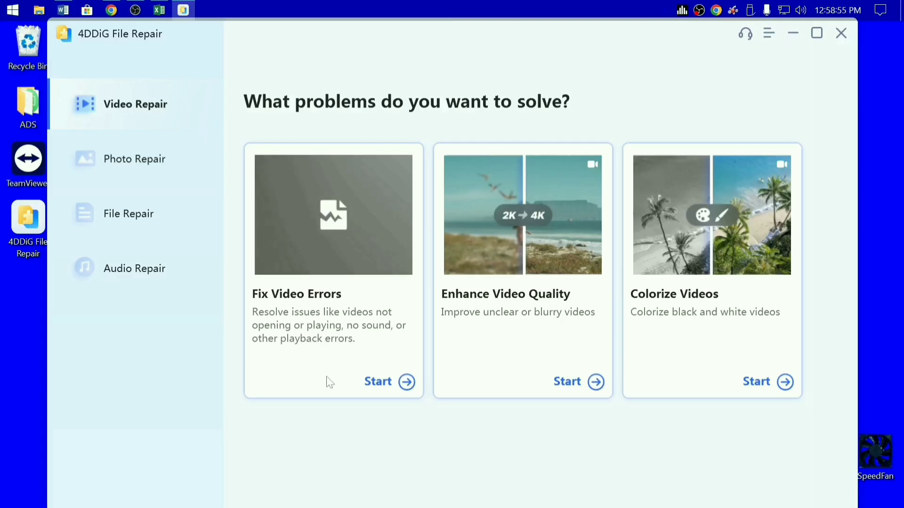
- In 4DDiG File Repair, start Fix Video Errors and add video-1 through video-20 from Videos\FOTO DAN VIDEO ERROR\Video
{"action": "left_click", "coordinate": [396, 383]}
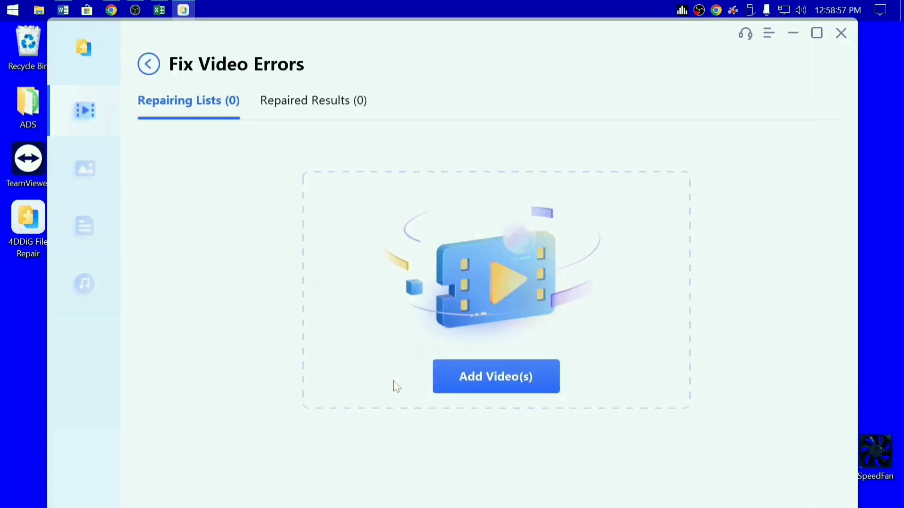
{"action": "left_click", "coordinate": [494, 378]}
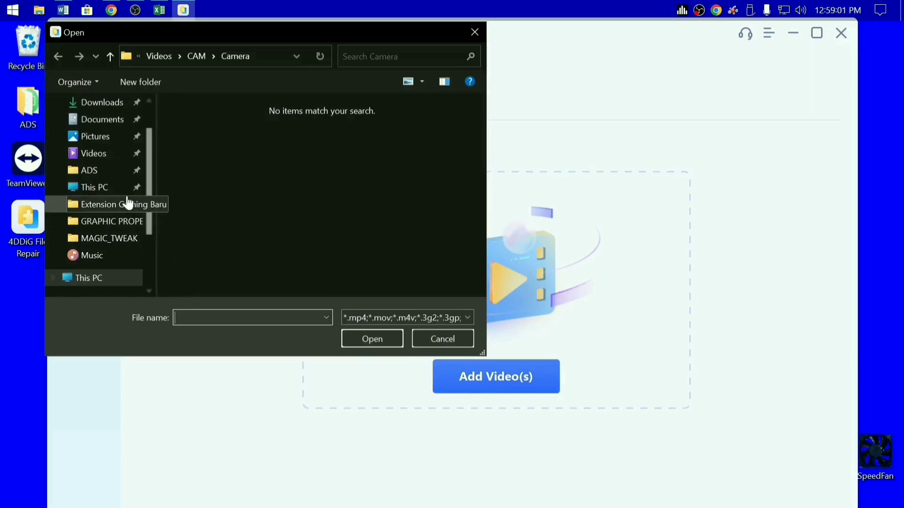
{"action": "left_click", "coordinate": [93, 153]}
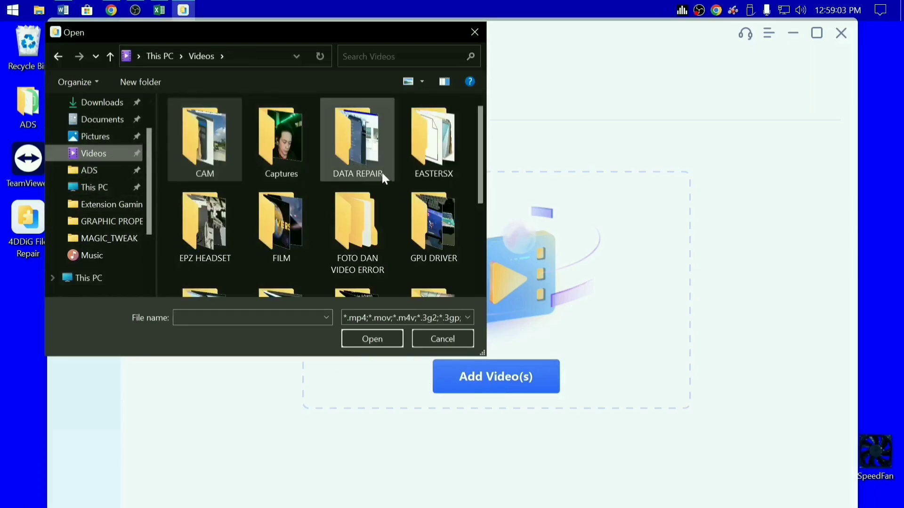
{"action": "double_click", "coordinate": [373, 217]}
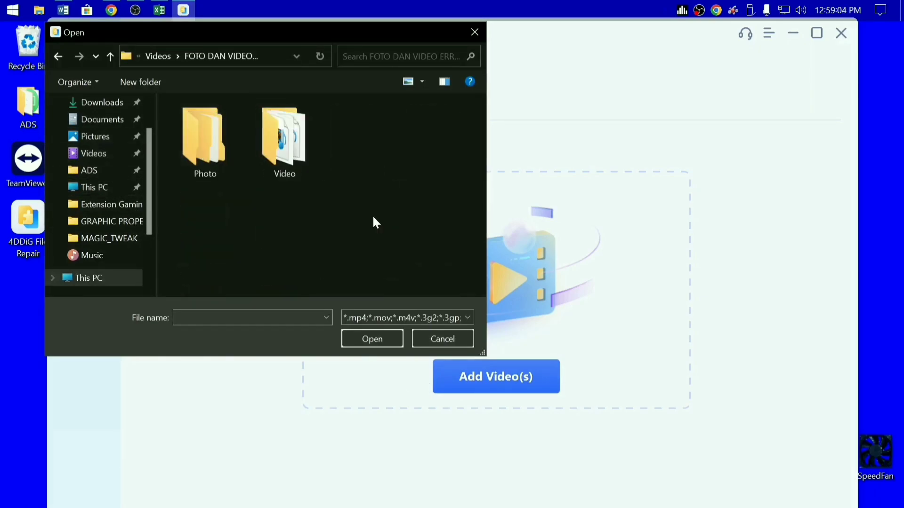
{"action": "double_click", "coordinate": [292, 136]}
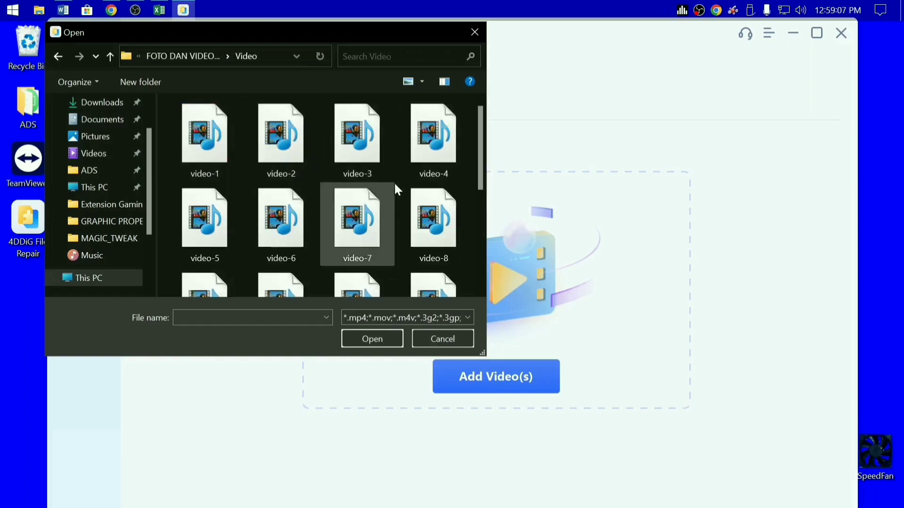
{"action": "scroll", "coordinate": [347, 202], "scroll_direction": "down", "scroll_amount": 4}
{"action": "scroll", "coordinate": [348, 205], "scroll_direction": "up", "scroll_amount": 4}
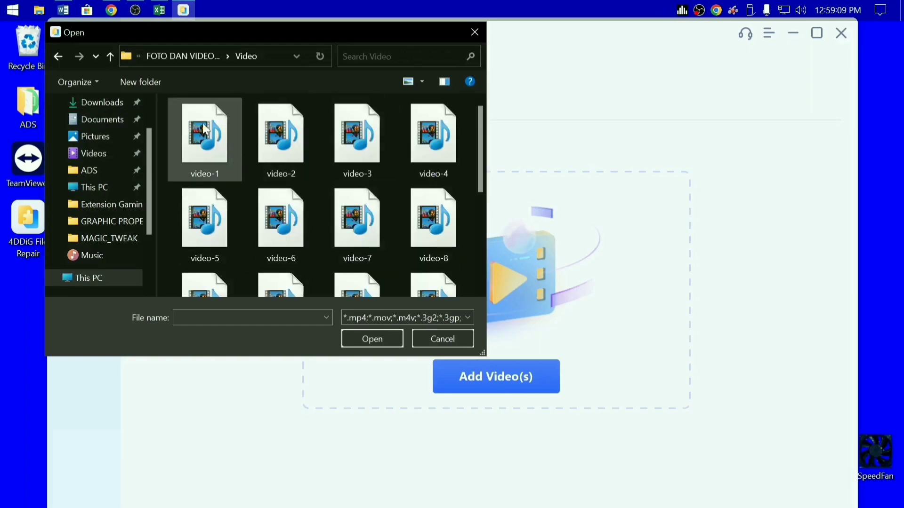
{"action": "left_click_drag", "start_coordinate": [162, 101], "coordinate": [492, 407]}
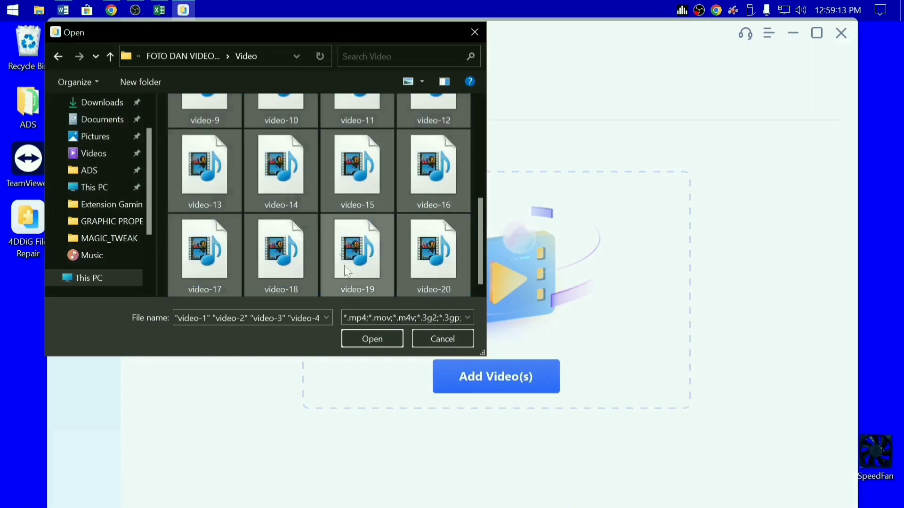
{"action": "left_click", "coordinate": [384, 343]}
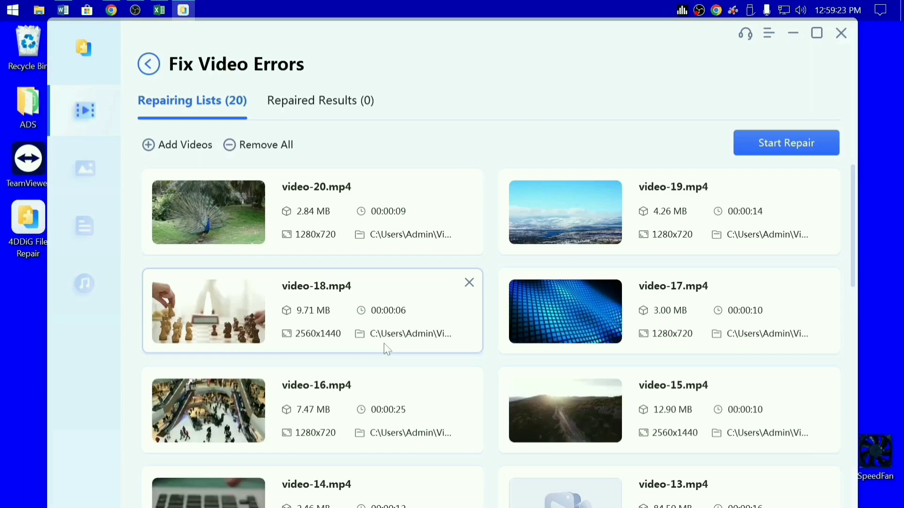
- Look through the added videos, repair them all and open the repaired results
{"action": "scroll", "coordinate": [508, 287], "scroll_direction": "down", "scroll_amount": 2}
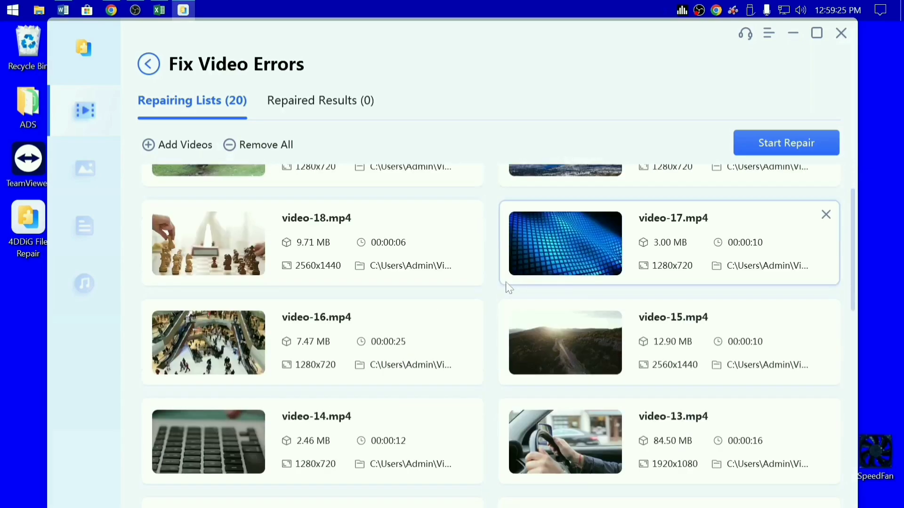
{"action": "scroll", "coordinate": [509, 287], "scroll_direction": "down", "scroll_amount": 2}
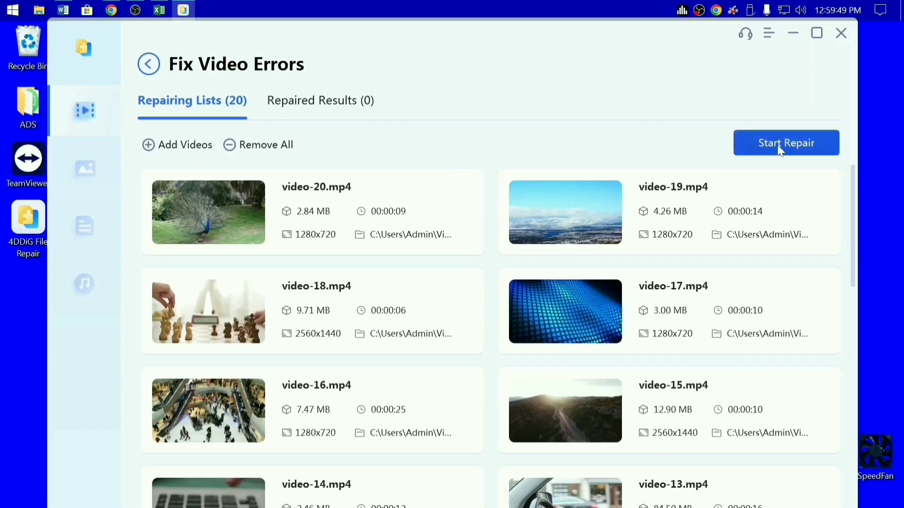
{"action": "left_click", "coordinate": [780, 143]}
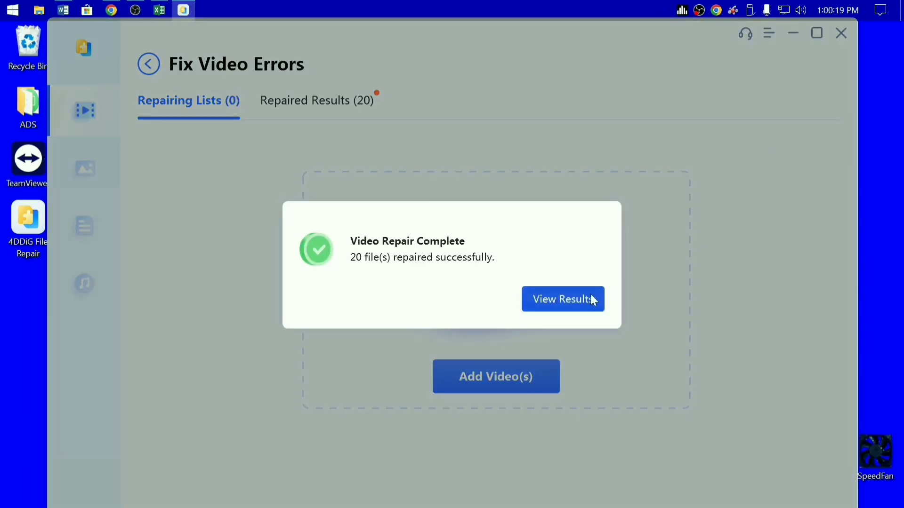
{"action": "left_click", "coordinate": [593, 298]}
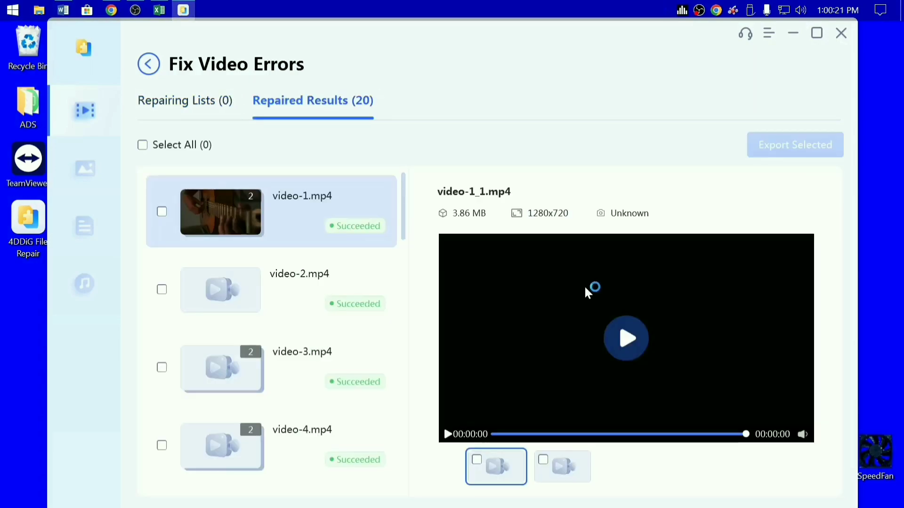
- Export all repaired video versions to the Video folder inside FOTO DAN VIDEO ERROR and view the exported files there
{"action": "mouse_move", "coordinate": [281, 202]}
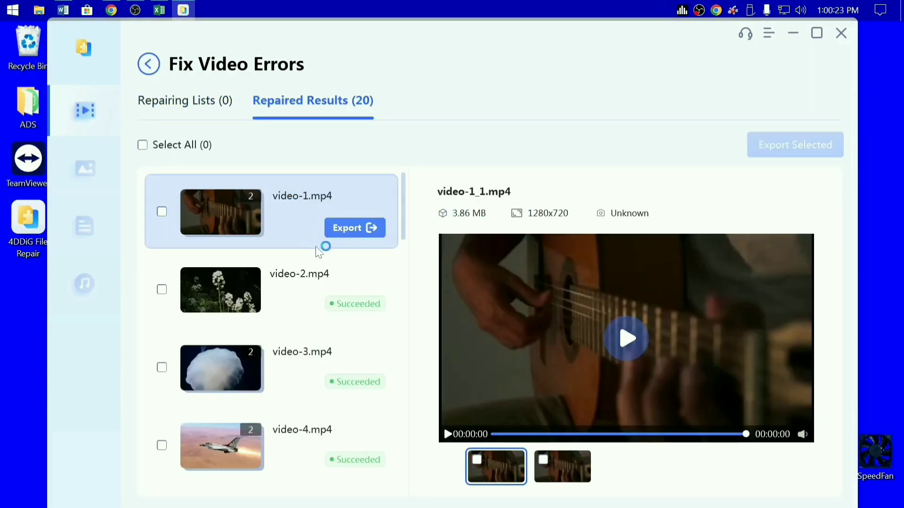
{"action": "left_click", "coordinate": [142, 145]}
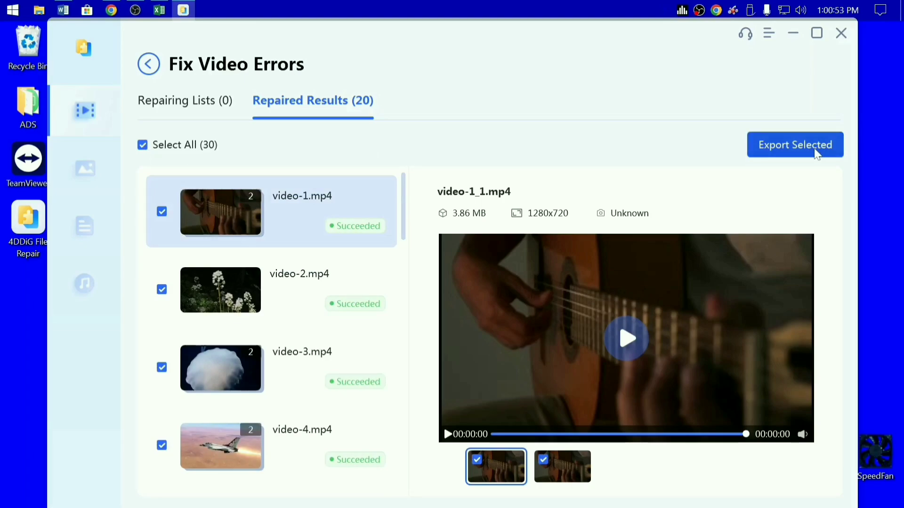
{"action": "left_click", "coordinate": [816, 154]}
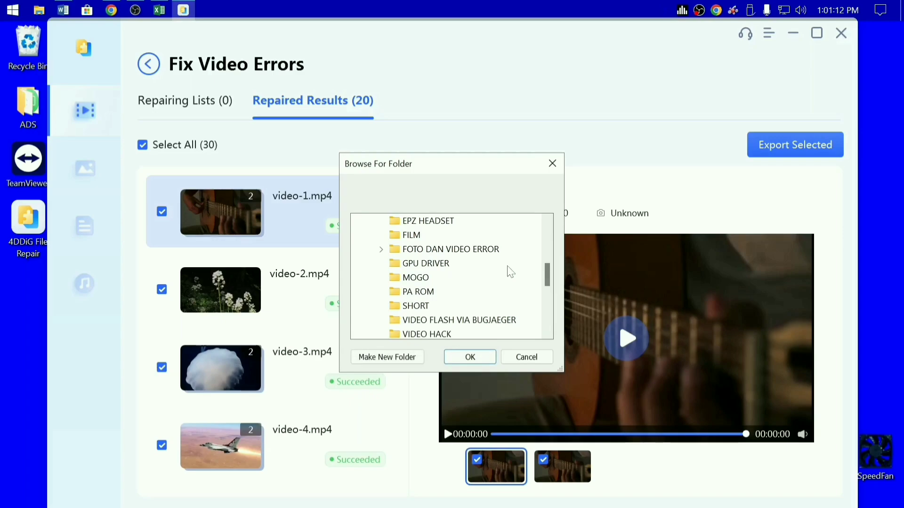
{"action": "scroll", "coordinate": [511, 272], "scroll_direction": "down", "scroll_amount": 2}
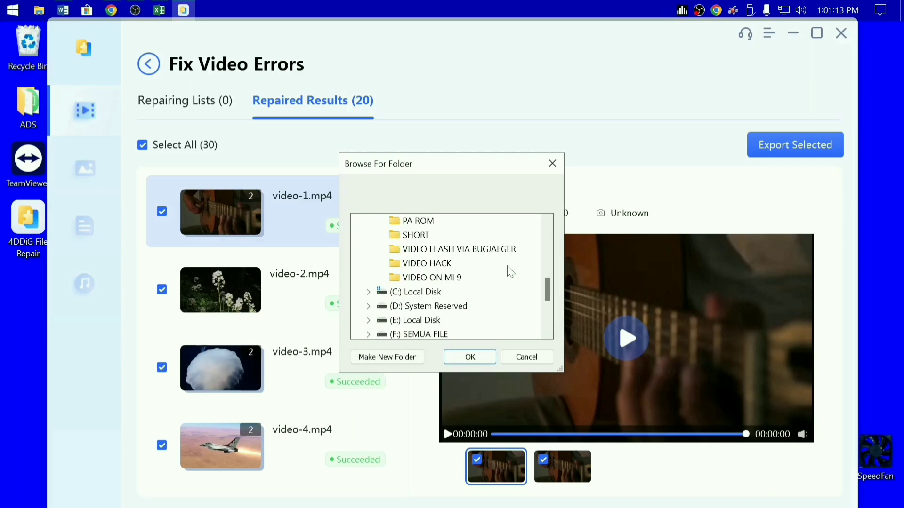
{"action": "left_click_drag", "start_coordinate": [547, 290], "coordinate": [561, 273]}
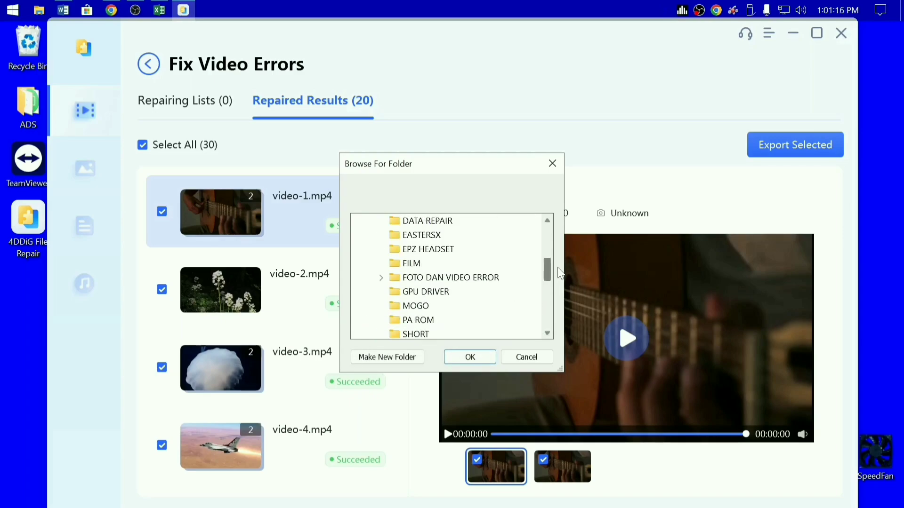
{"action": "left_click", "coordinate": [499, 277]}
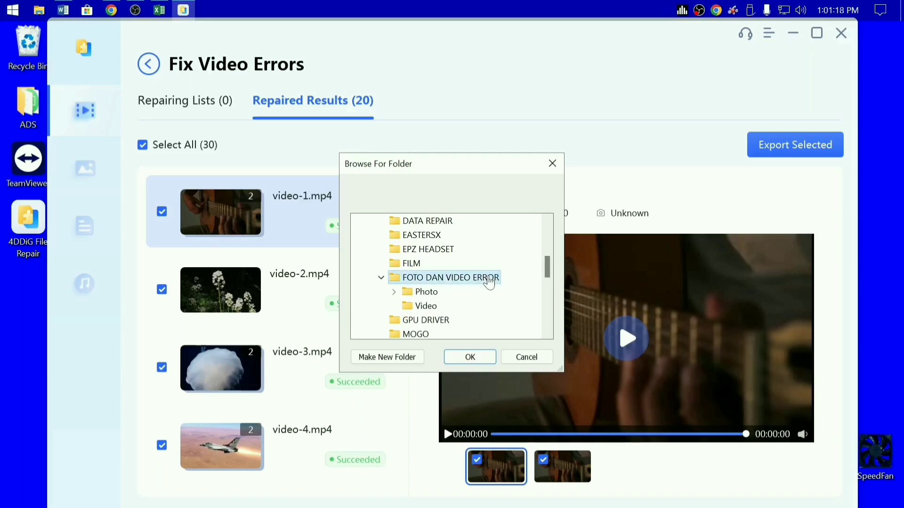
{"action": "left_click", "coordinate": [428, 308]}
{"action": "left_click", "coordinate": [471, 358]}
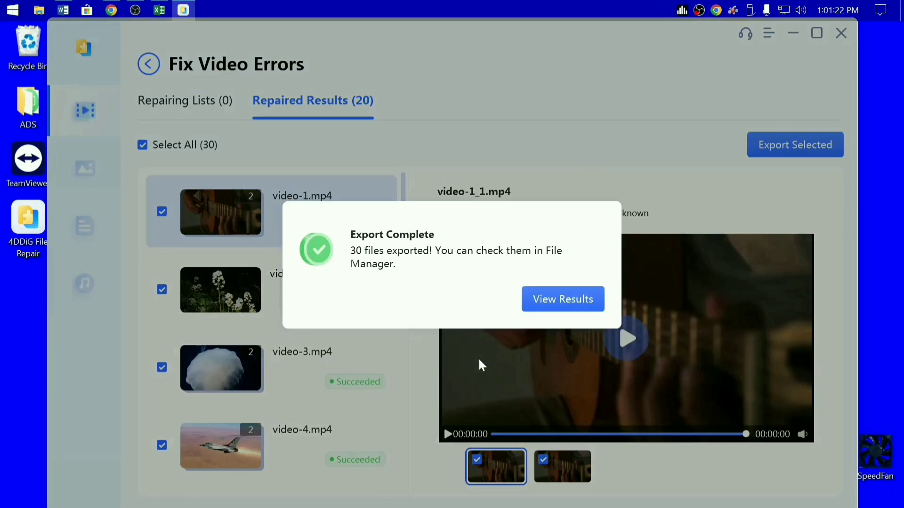
{"action": "left_click", "coordinate": [561, 300]}
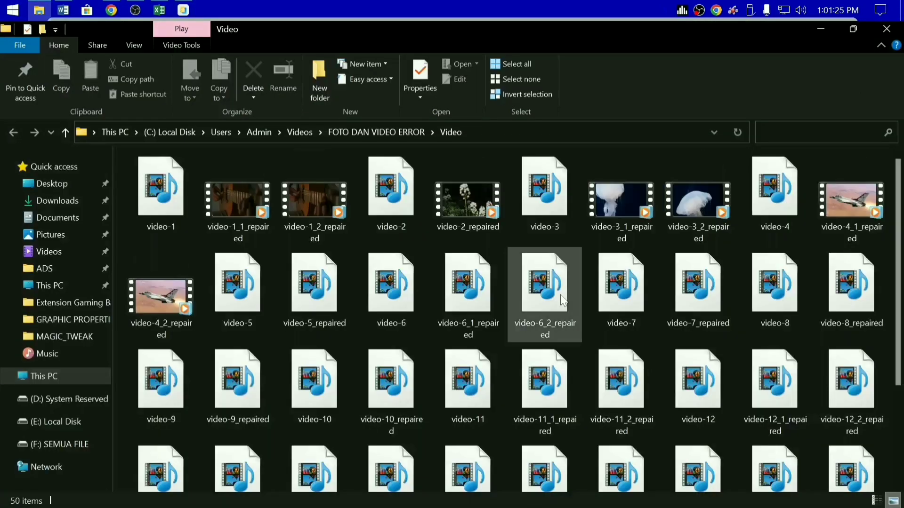